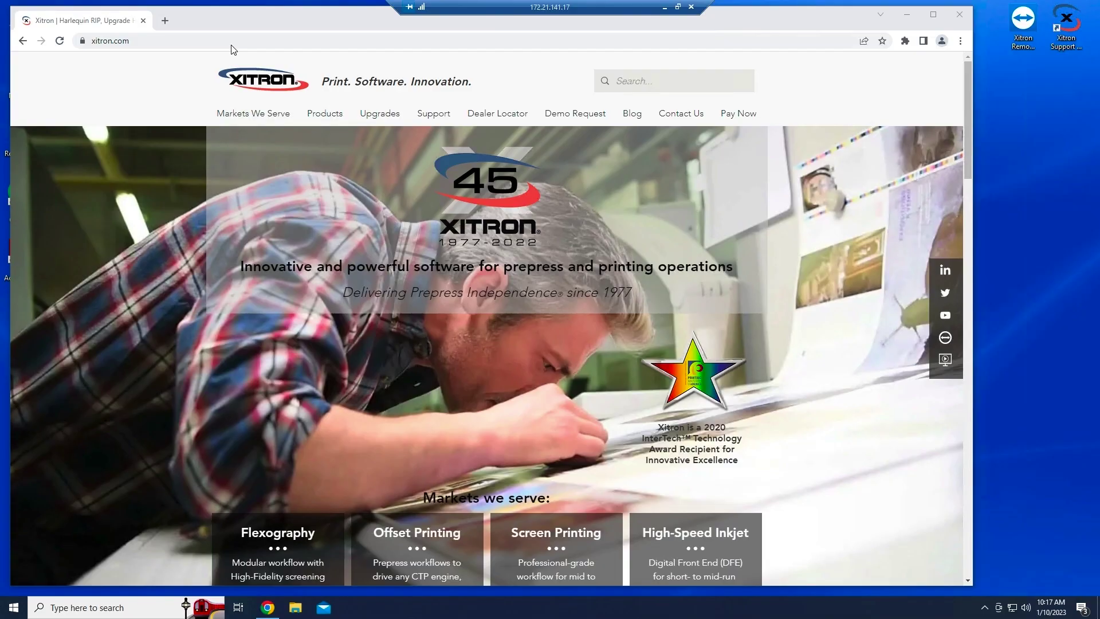
- Paste the Dropbox link into Chrome to download Navigator_GPS_13.0r1_RM_8477.zip, then open the archive
{"action": "left_click", "coordinate": [246, 41]}
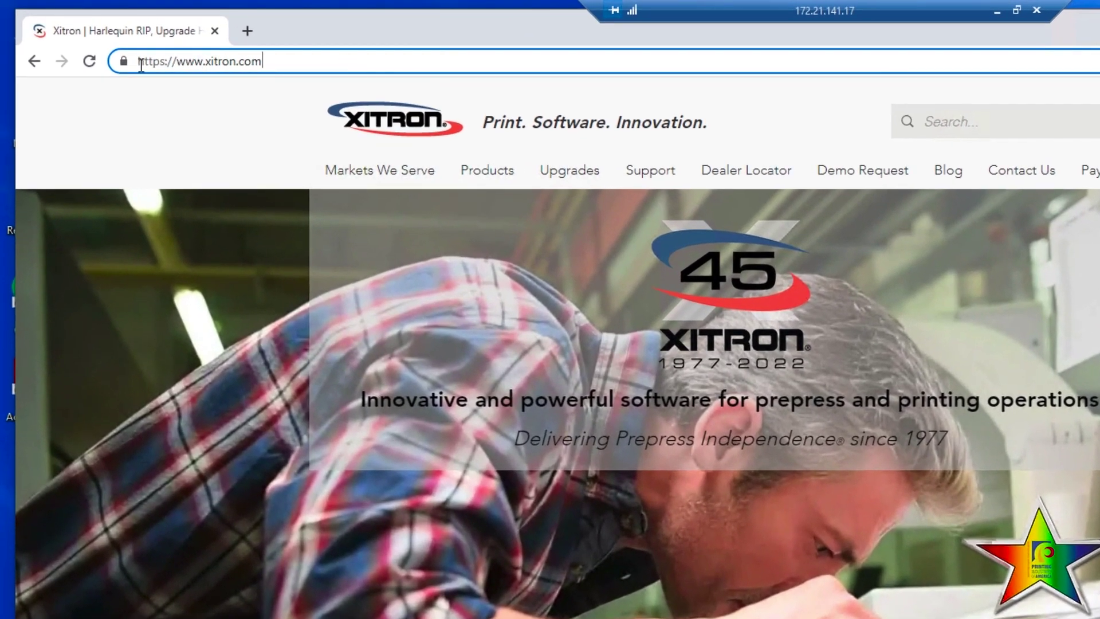
{"action": "left_click_drag", "start_coordinate": [227, 40], "coordinate": [40, 45]}
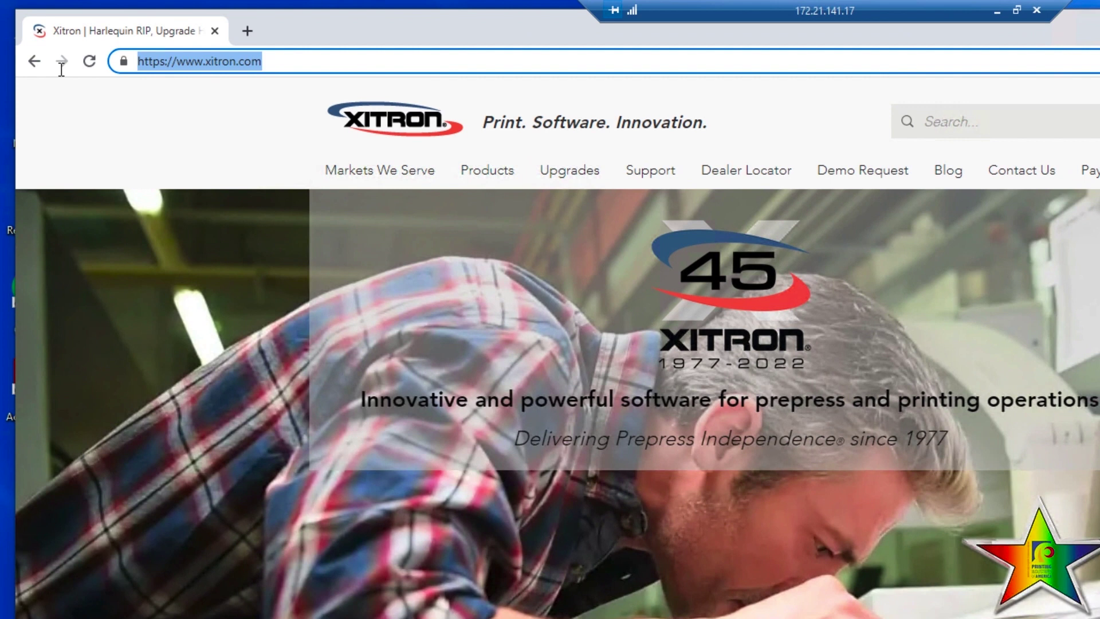
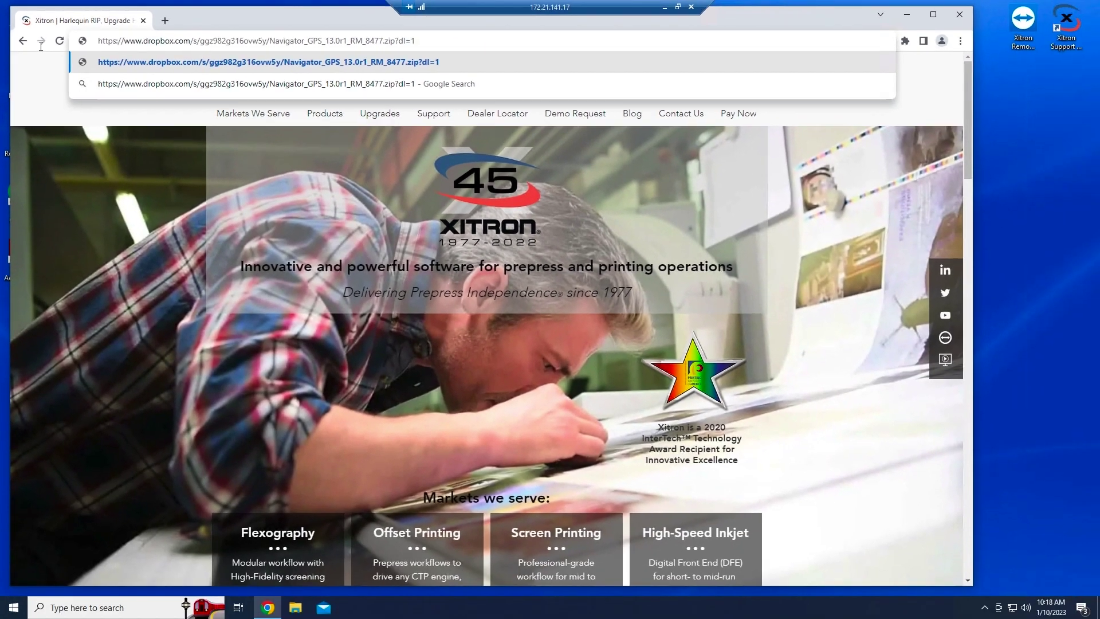
{"action": "key", "text": "Return"}
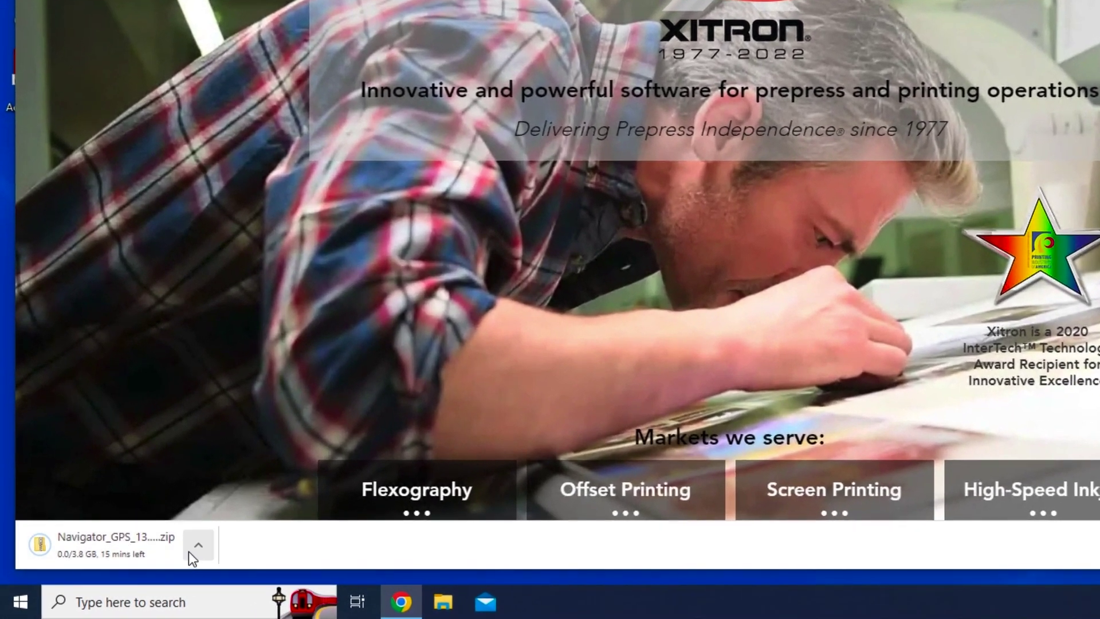
{"action": "left_click", "coordinate": [202, 551]}
{"action": "left_click", "coordinate": [217, 435]}
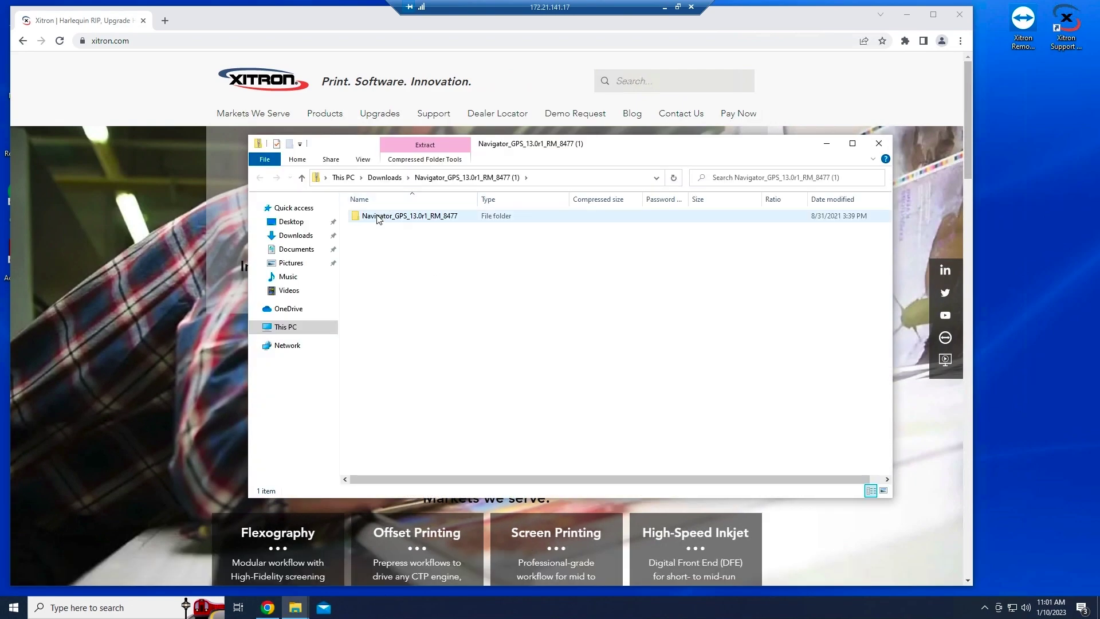
- Copy the Navigator_GPS_13.0r1_RM_8477 folder to the desktop, open it, and launch NavigatorInstaller
{"action": "left_click", "coordinate": [381, 217]}
{"action": "left_click_drag", "start_coordinate": [380, 217], "coordinate": [1028, 163]}
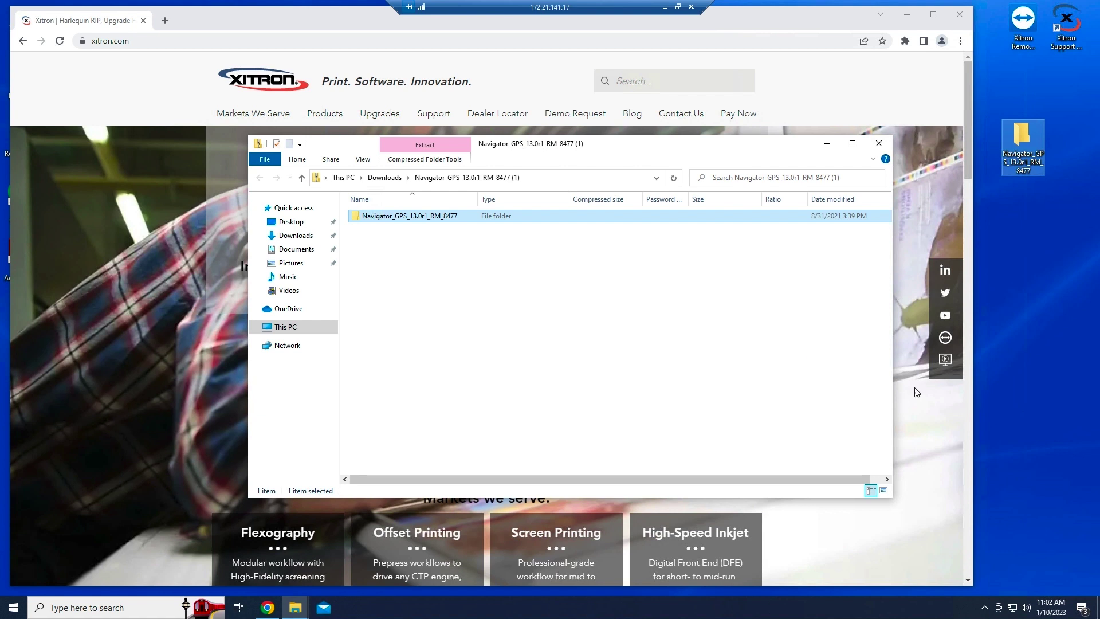
{"action": "double_click", "coordinate": [1016, 132]}
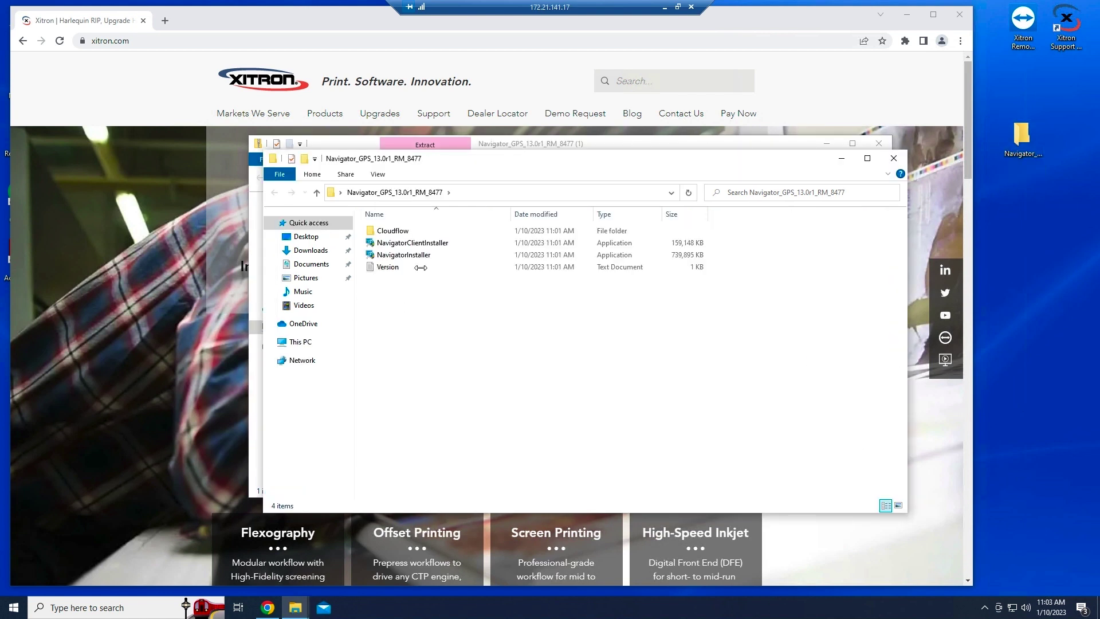
{"action": "left_click", "coordinate": [404, 255]}
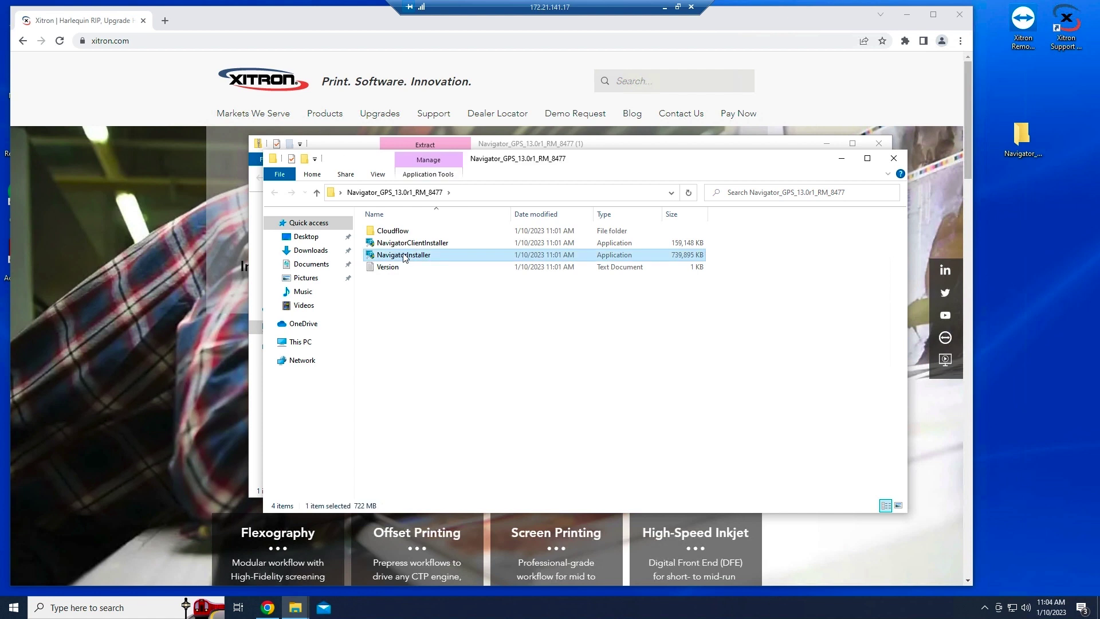
{"action": "double_click", "coordinate": [403, 255]}
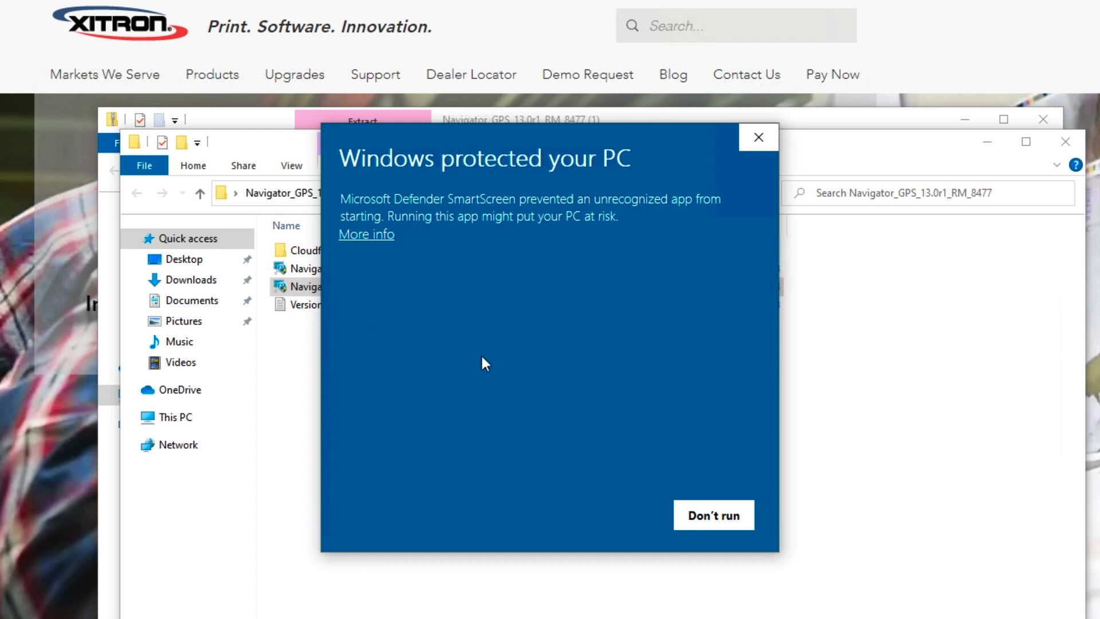
- Get past the SmartScreen warning with More info and Run anyway for NavigatorInstaller.exe
{"action": "left_click", "coordinate": [378, 238]}
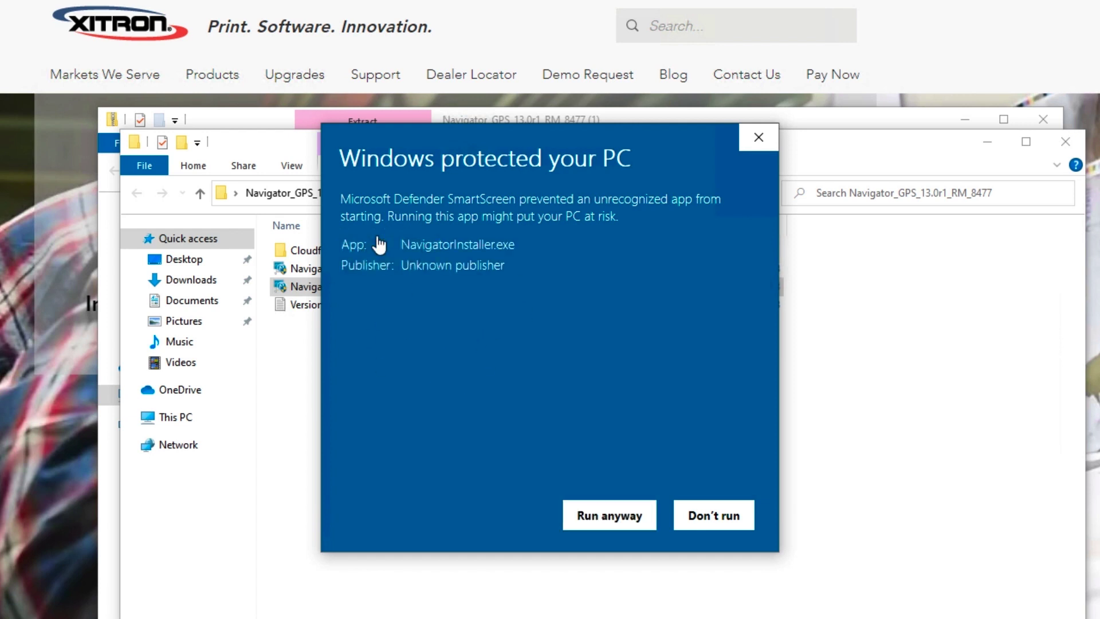
{"action": "left_click", "coordinate": [628, 520]}
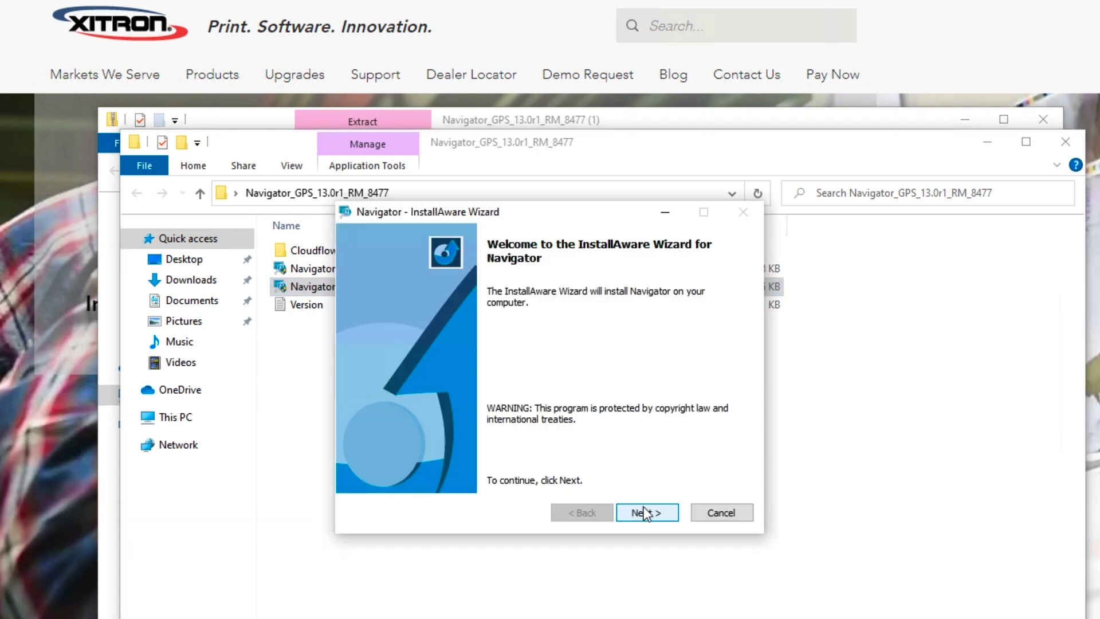
- Go past the welcome page, read through the Xitron license, and accept its terms
{"action": "left_click", "coordinate": [637, 511]}
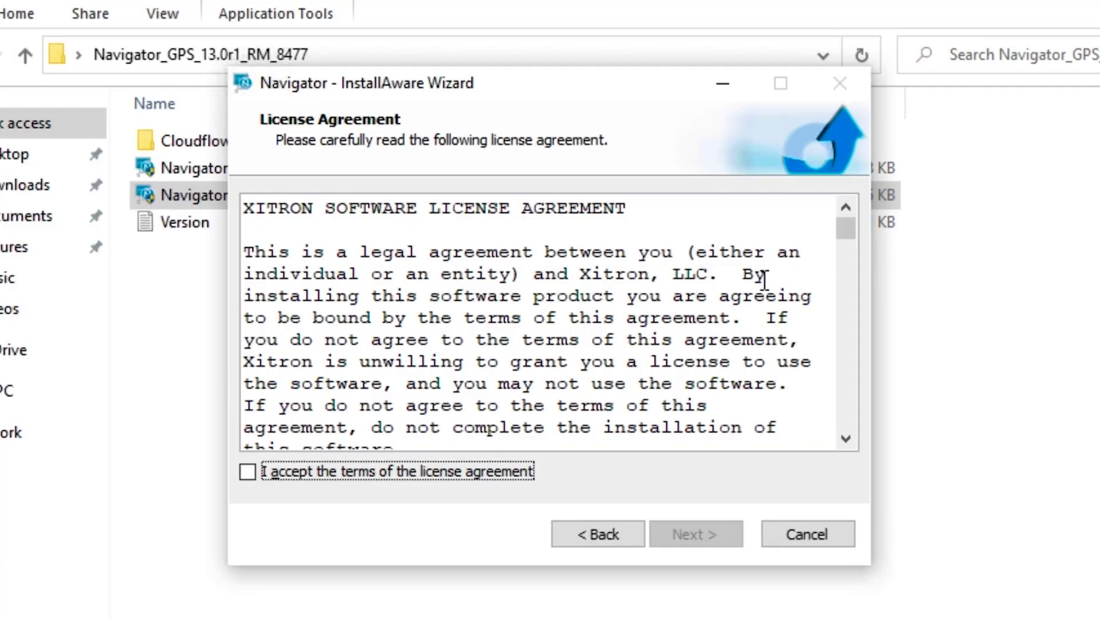
{"action": "scroll", "coordinate": [763, 289], "scroll_direction": "down", "scroll_amount": 2}
{"action": "scroll", "coordinate": [764, 289], "scroll_direction": "down", "scroll_amount": 15}
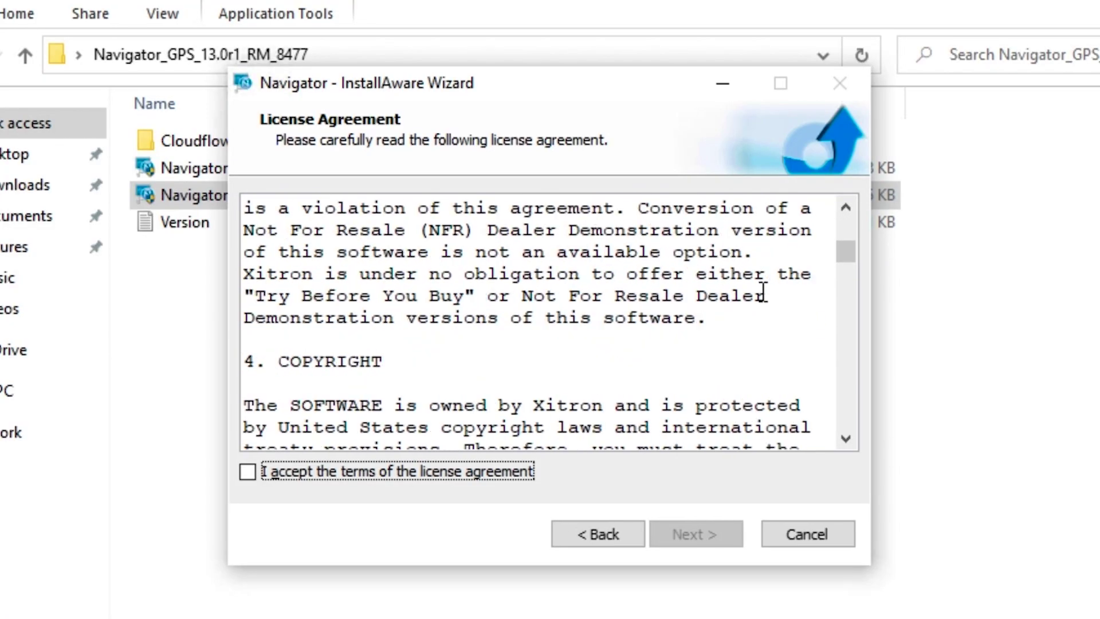
{"action": "scroll", "coordinate": [764, 292], "scroll_direction": "down", "scroll_amount": 5}
{"action": "left_click_drag", "start_coordinate": [851, 289], "coordinate": [850, 433]}
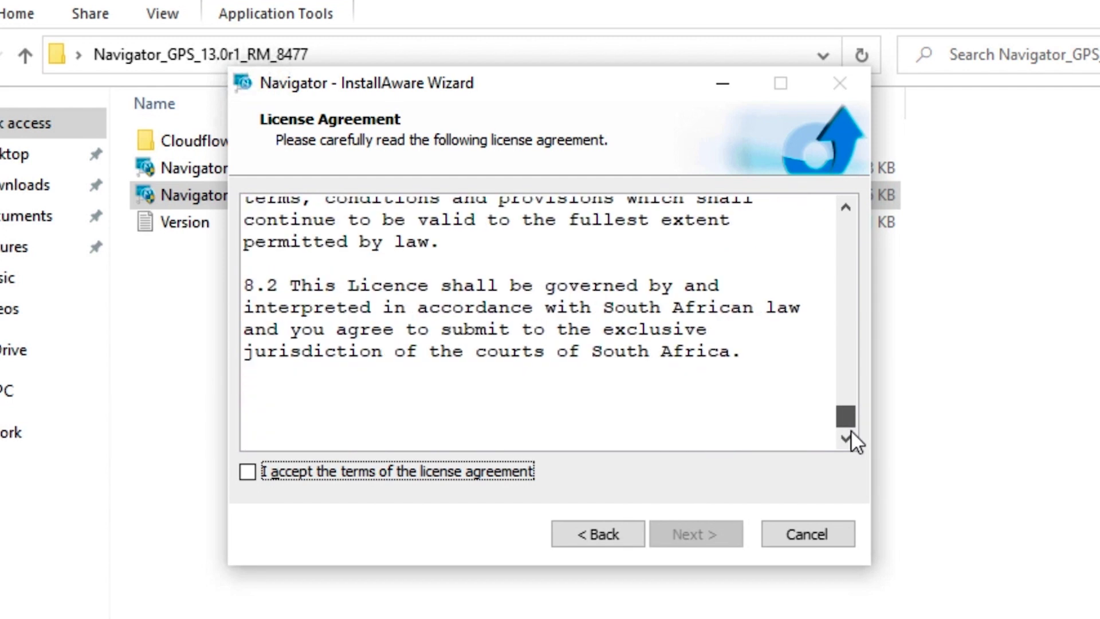
{"action": "left_click", "coordinate": [248, 471]}
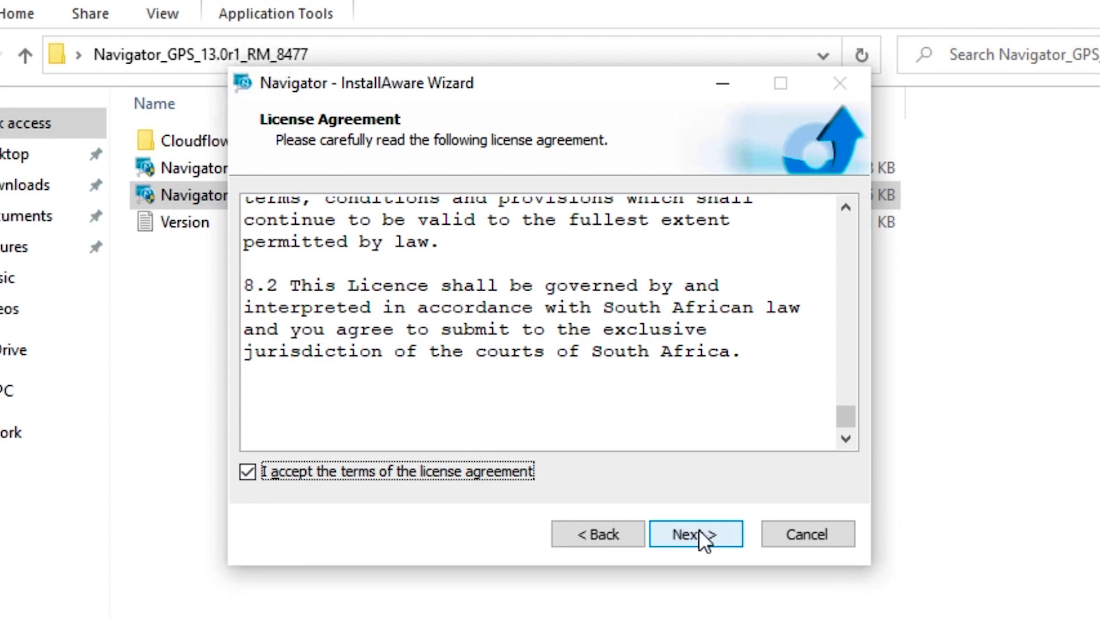
{"action": "left_click", "coordinate": [699, 530]}
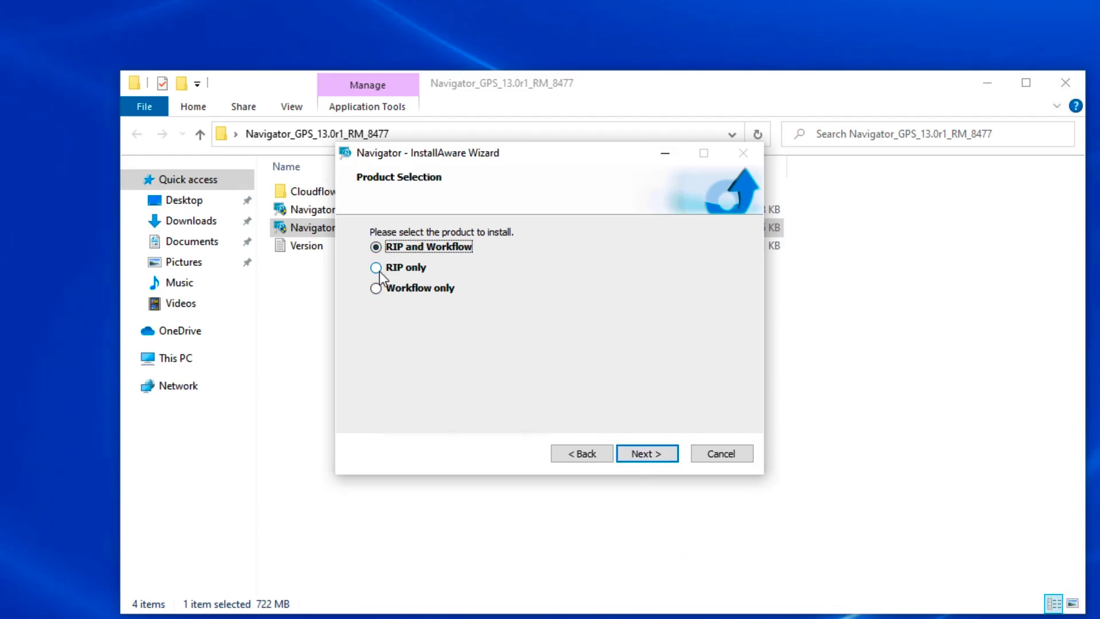
- Keep 'RIP and Workflow' selected and paste the LDK product key into the Licensing field
{"action": "left_click", "coordinate": [640, 456]}
{"action": "left_click", "coordinate": [642, 456]}
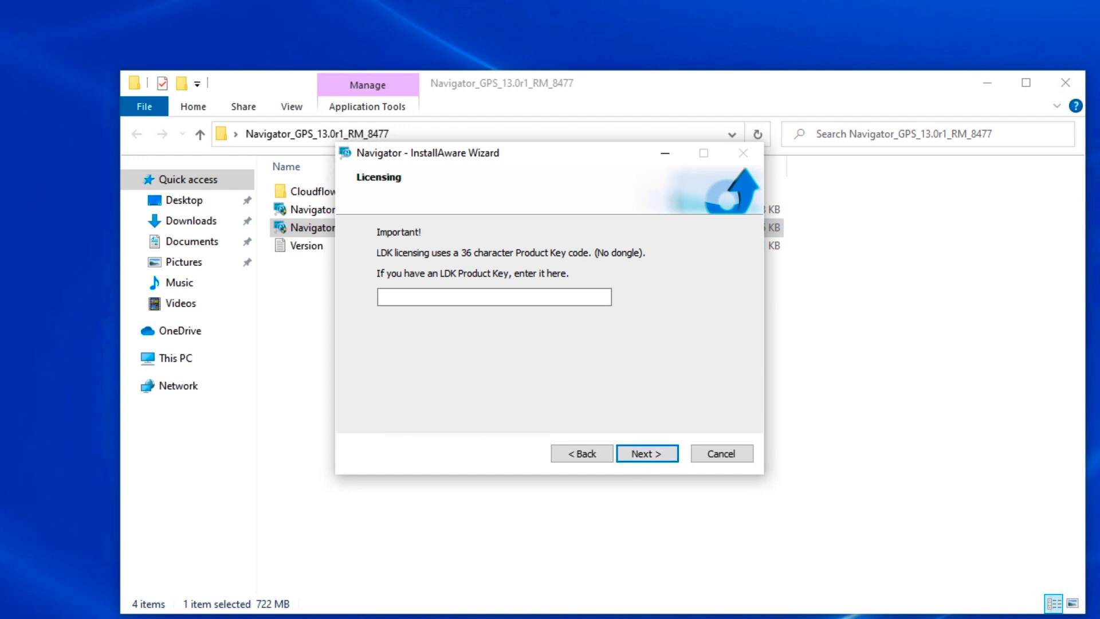
{"action": "left_click", "coordinate": [415, 297]}
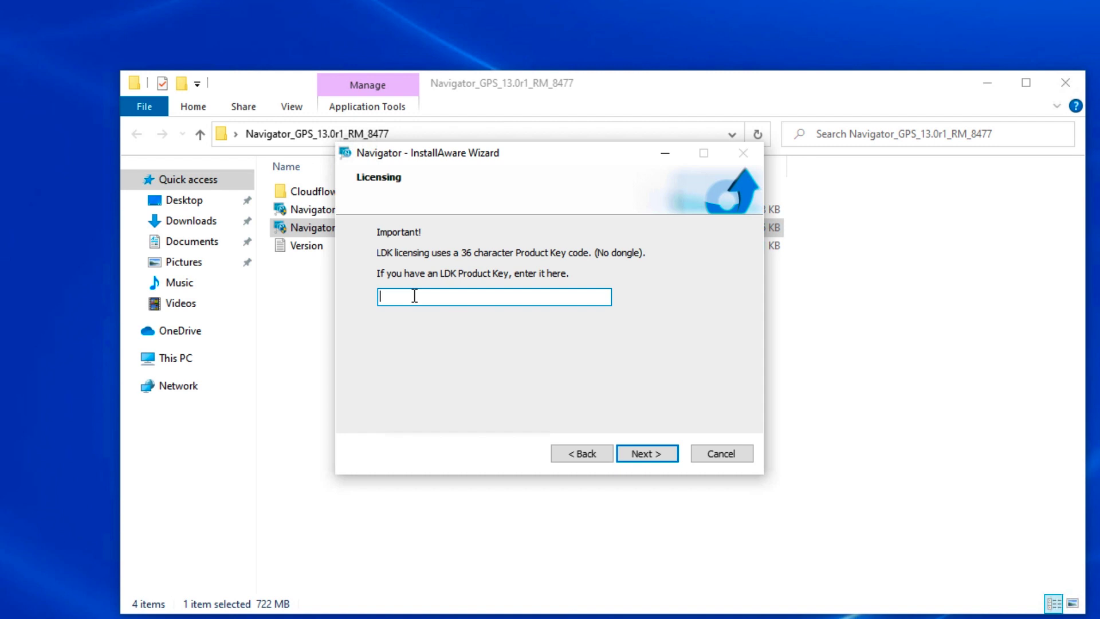
{"action": "key", "text": "ctrl+v"}
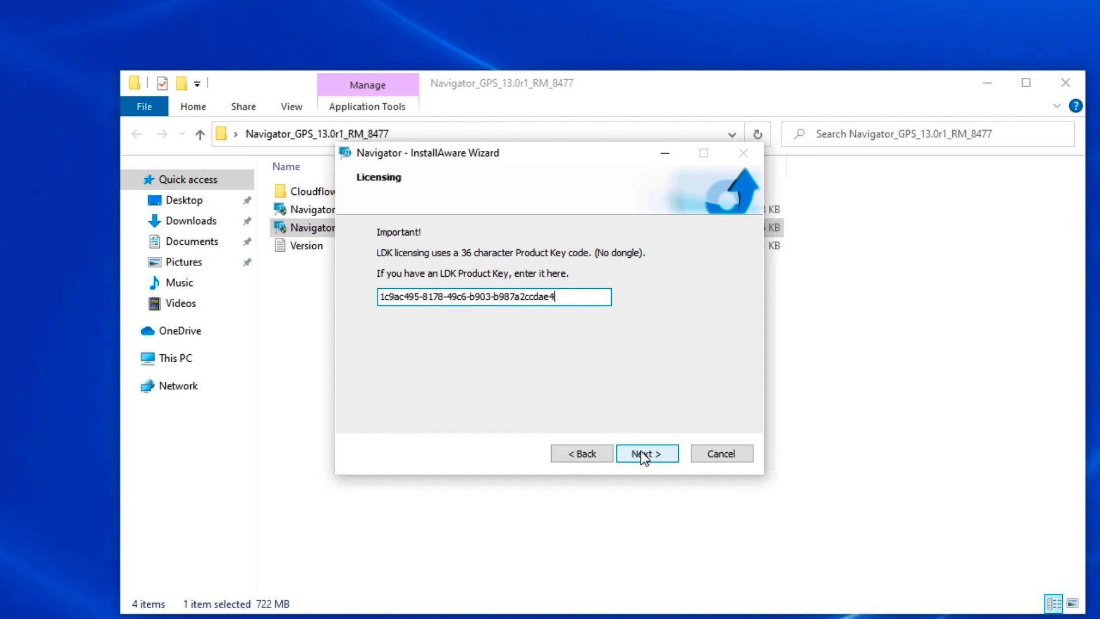
{"action": "left_click", "coordinate": [642, 454]}
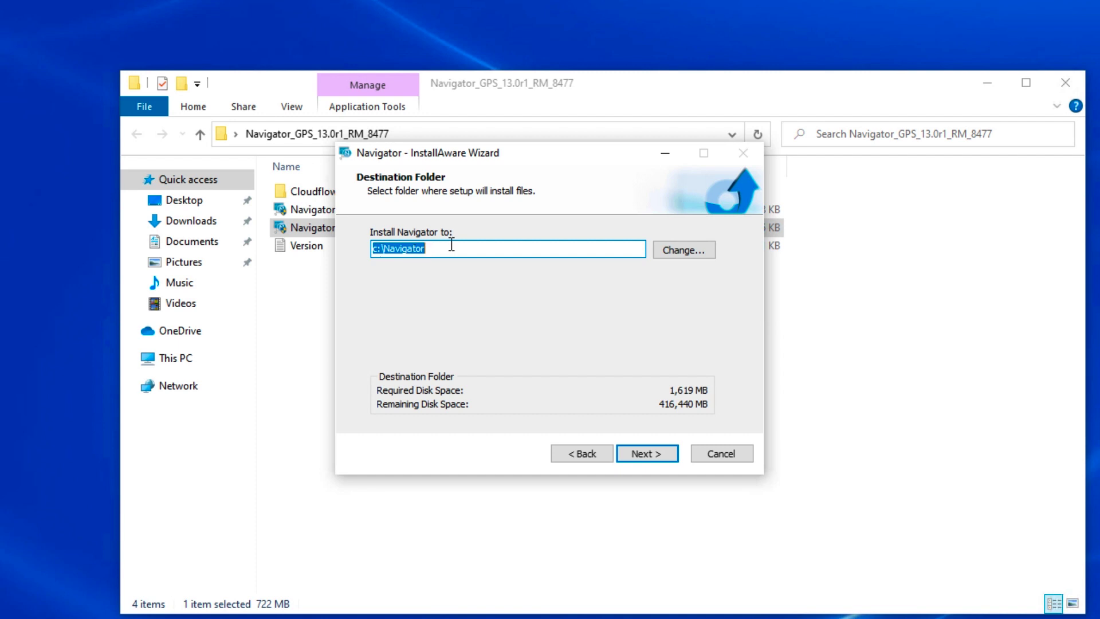
- Accept c:\Navigator and the suggested program folder, install Navigator, and finish the wizard
{"action": "left_click", "coordinate": [651, 453]}
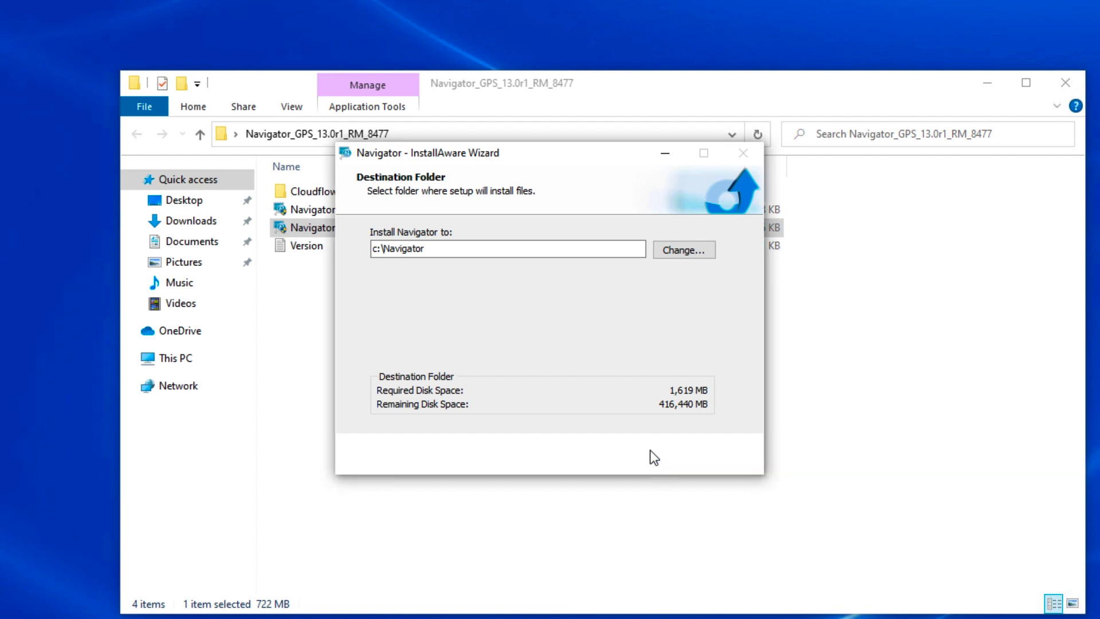
{"action": "left_click", "coordinate": [652, 454]}
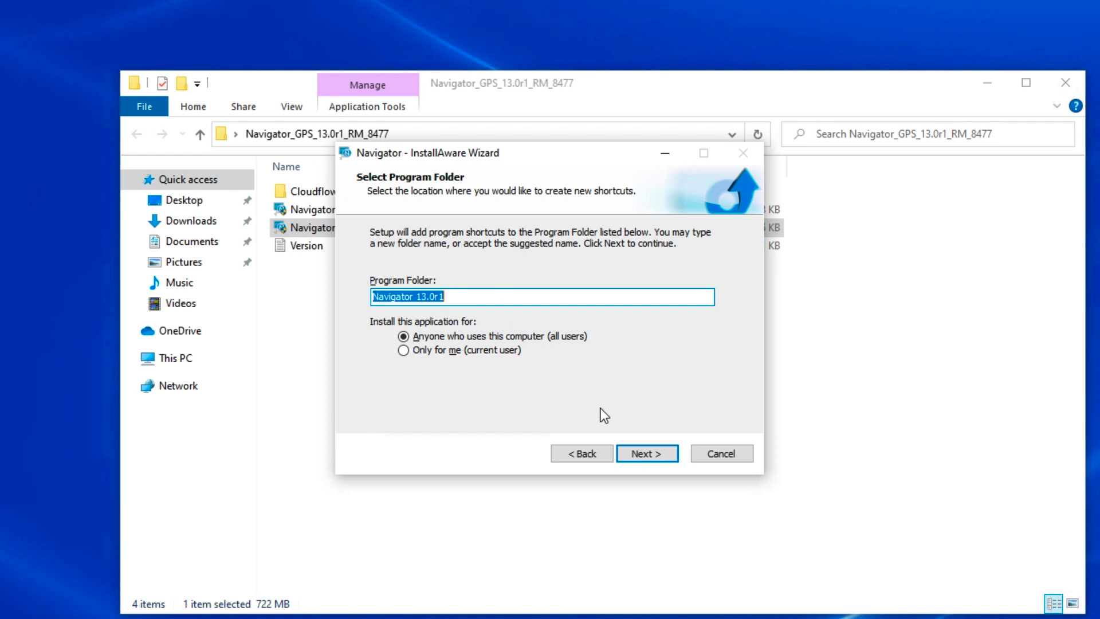
{"action": "left_click", "coordinate": [642, 452]}
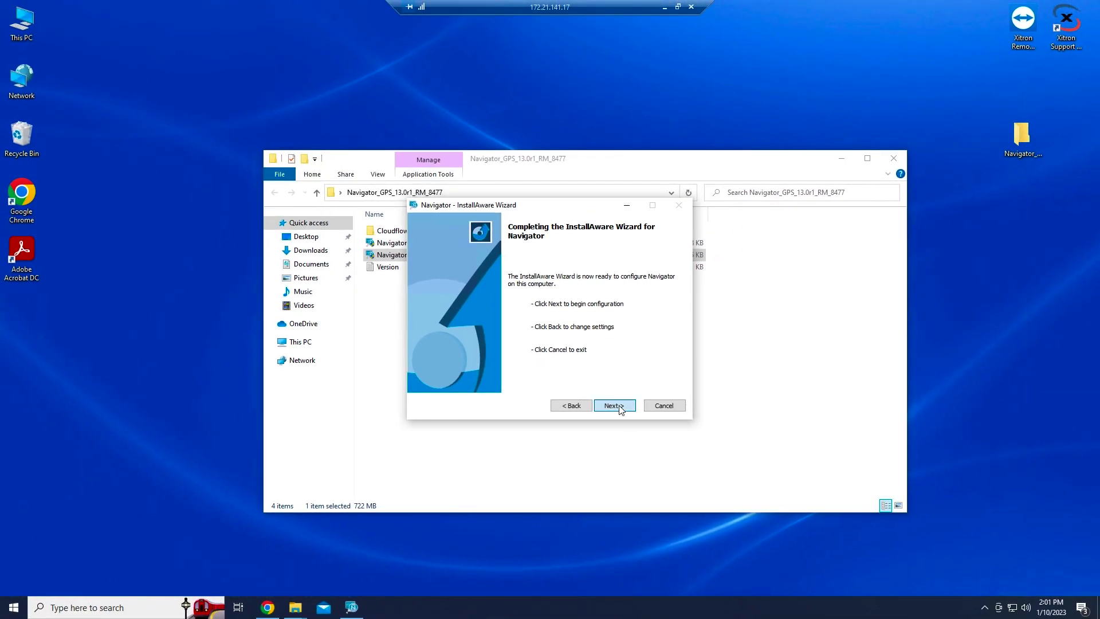
{"action": "left_click", "coordinate": [614, 405]}
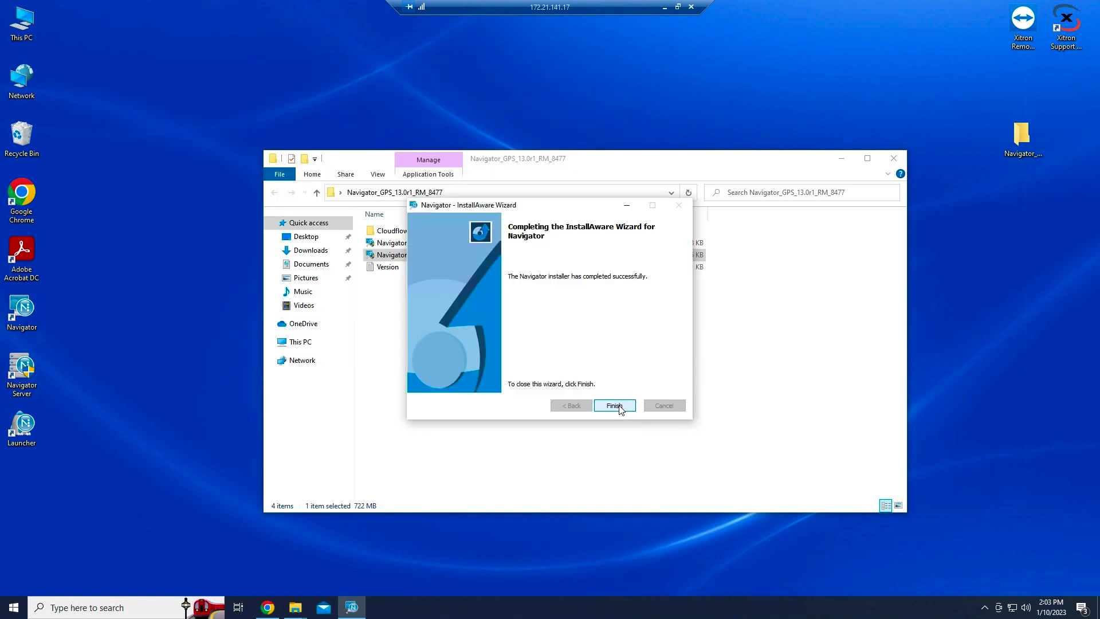
{"action": "left_click", "coordinate": [614, 406]}
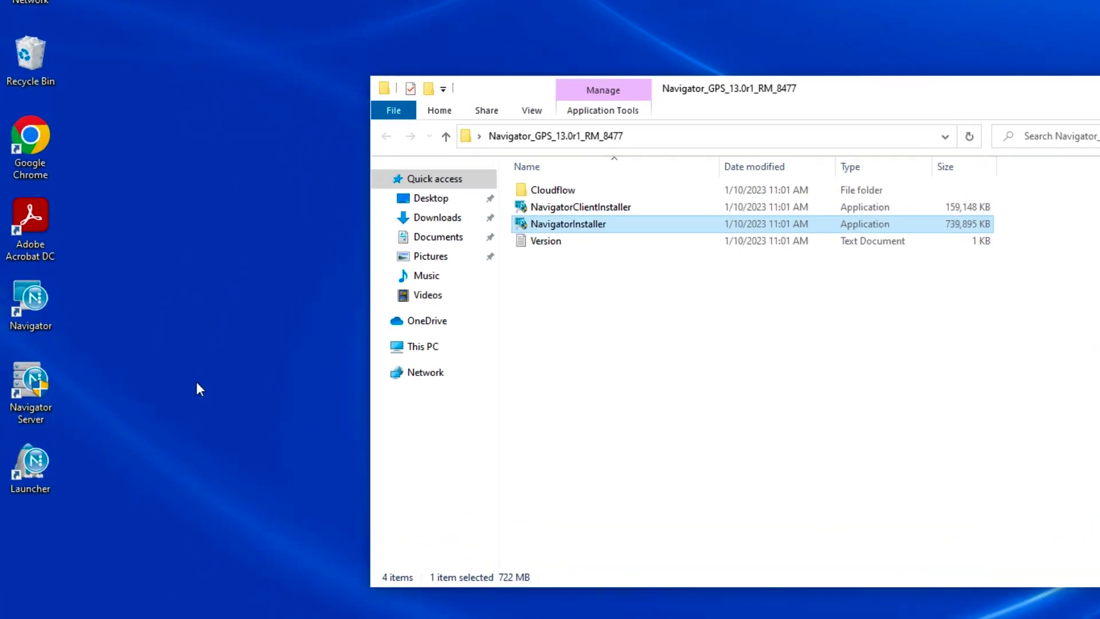
- Start Navigator Server, dismiss the demo and licence notices, then launch the Navigator client
{"action": "double_click", "coordinate": [33, 400]}
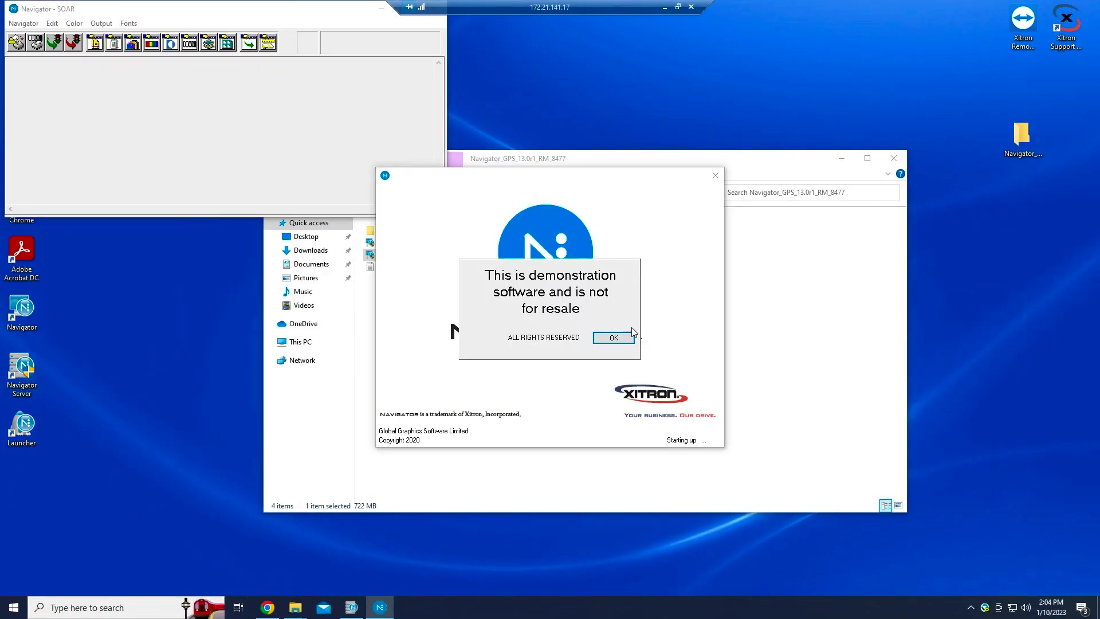
{"action": "left_click", "coordinate": [613, 337]}
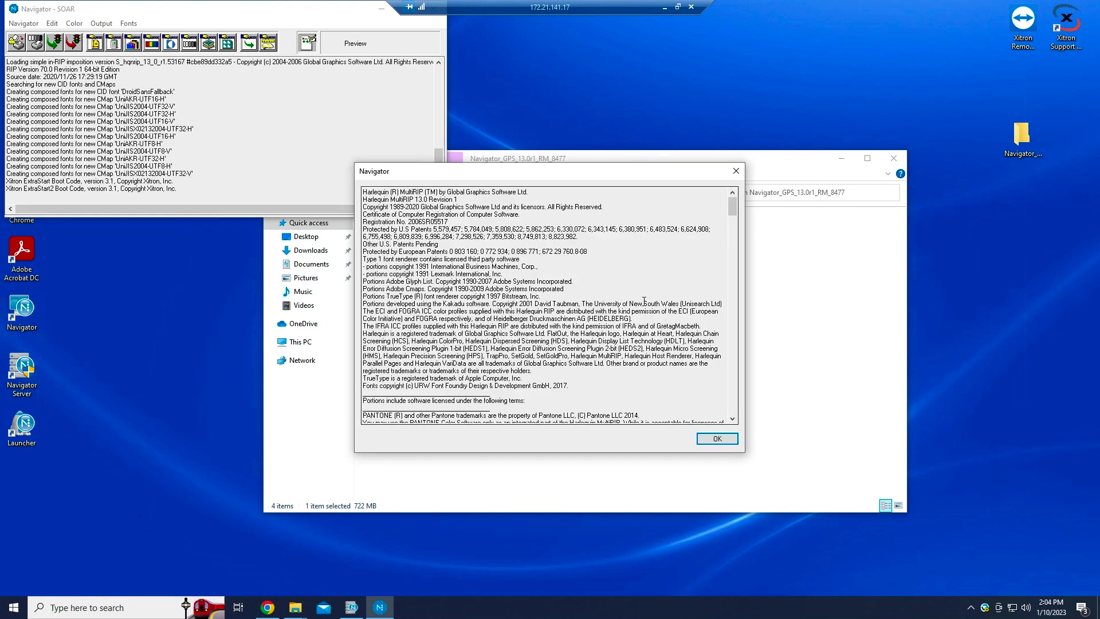
{"action": "left_click", "coordinate": [725, 436]}
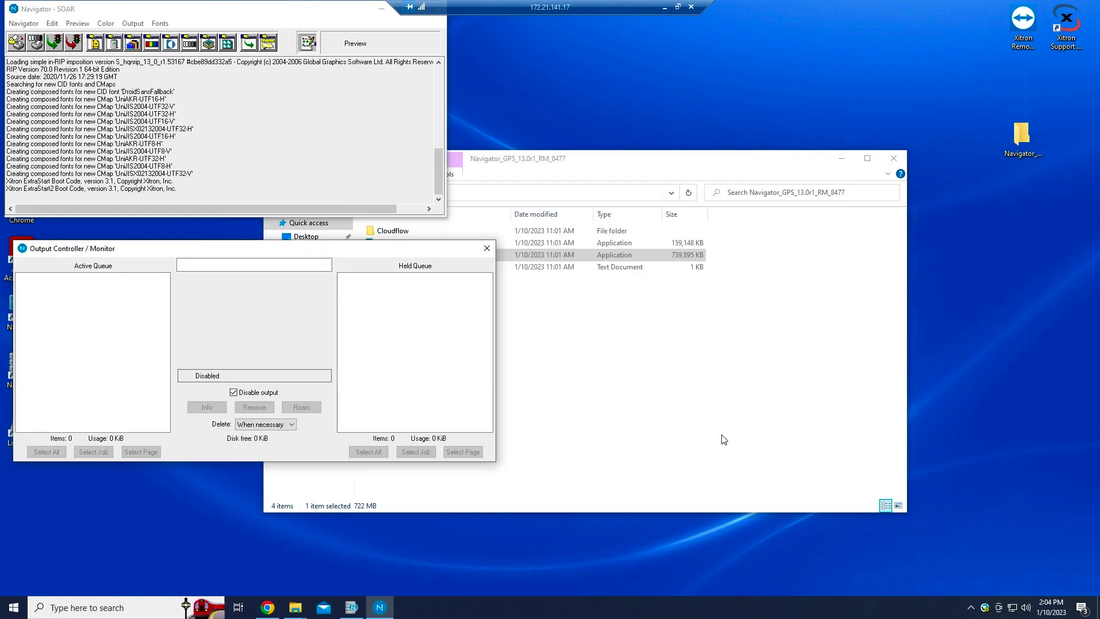
{"action": "left_click_drag", "start_coordinate": [198, 254], "coordinate": [223, 247]}
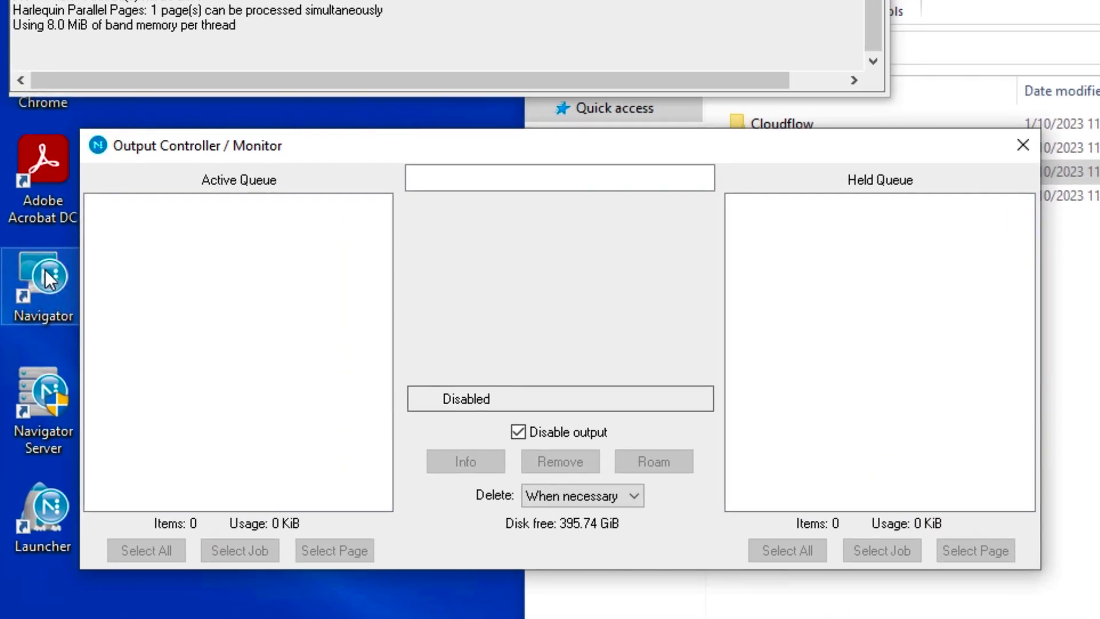
{"action": "double_click", "coordinate": [34, 300]}
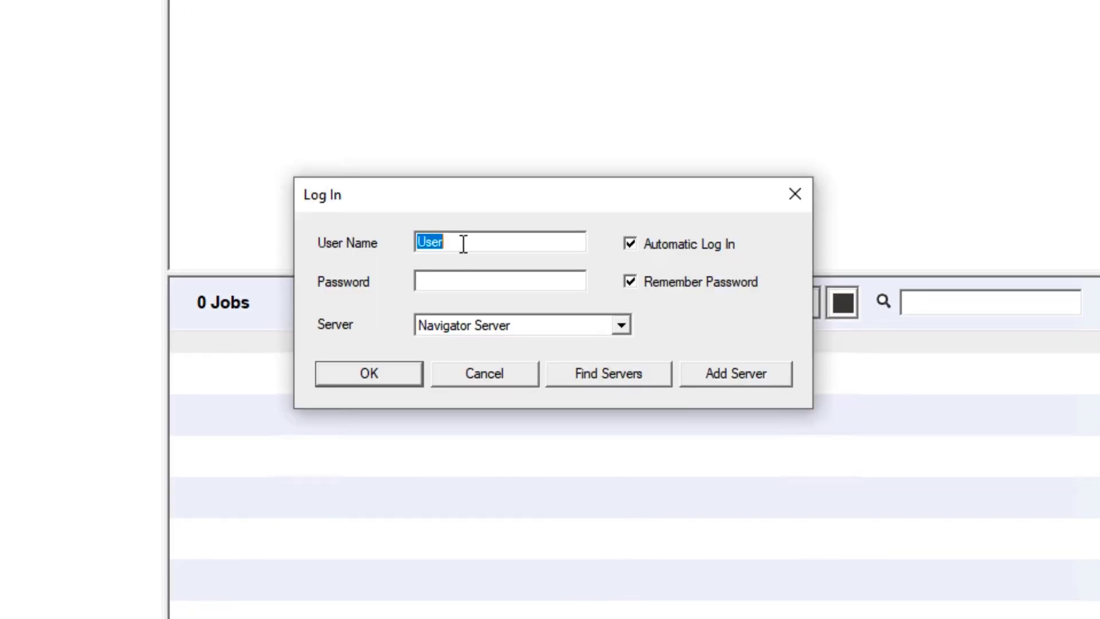
- Log in as Administrator and widen the jobs window to reveal Copies and Time Stamp columns
{"action": "type", "text": "Administrator"}
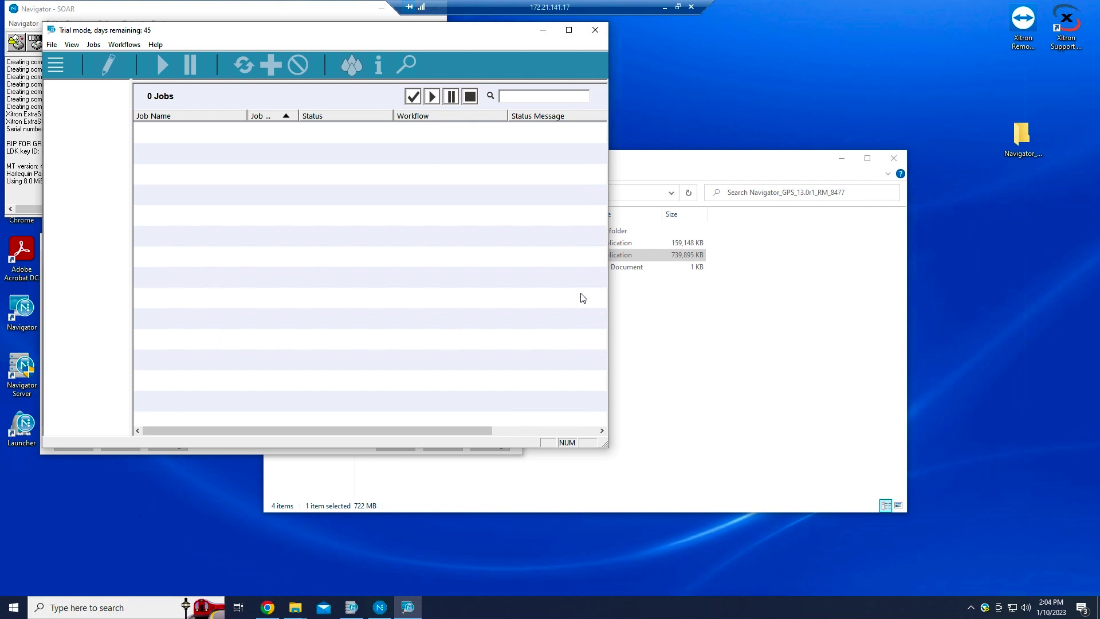
{"action": "left_click_drag", "start_coordinate": [610, 281], "coordinate": [784, 281]}
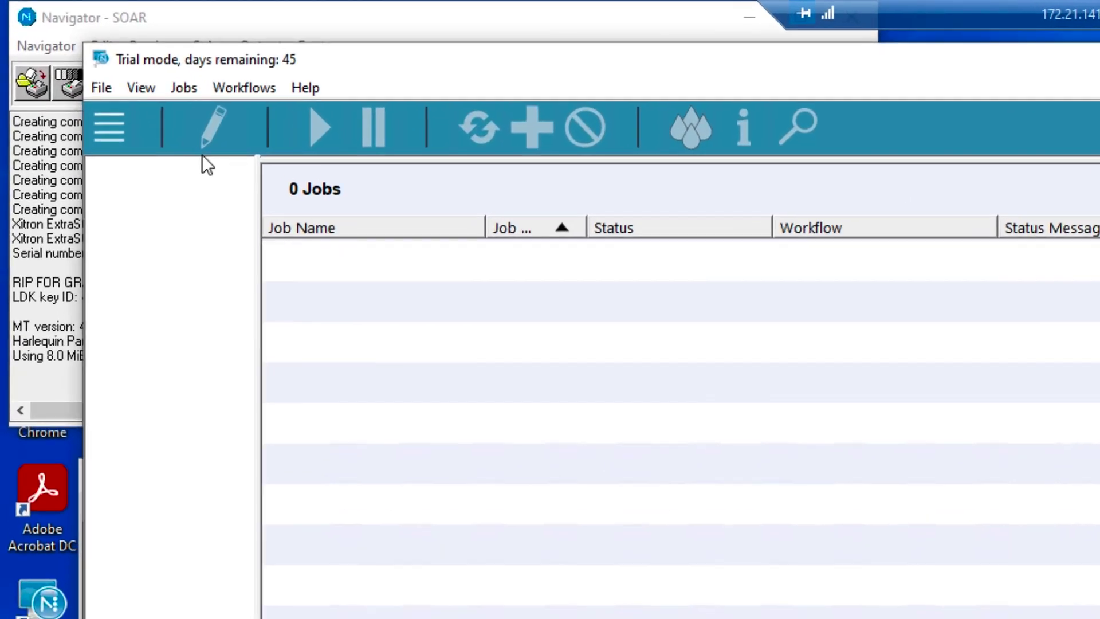
- Create a new workflow named '2540 dpi_150 LPI'
{"action": "left_click", "coordinate": [157, 56]}
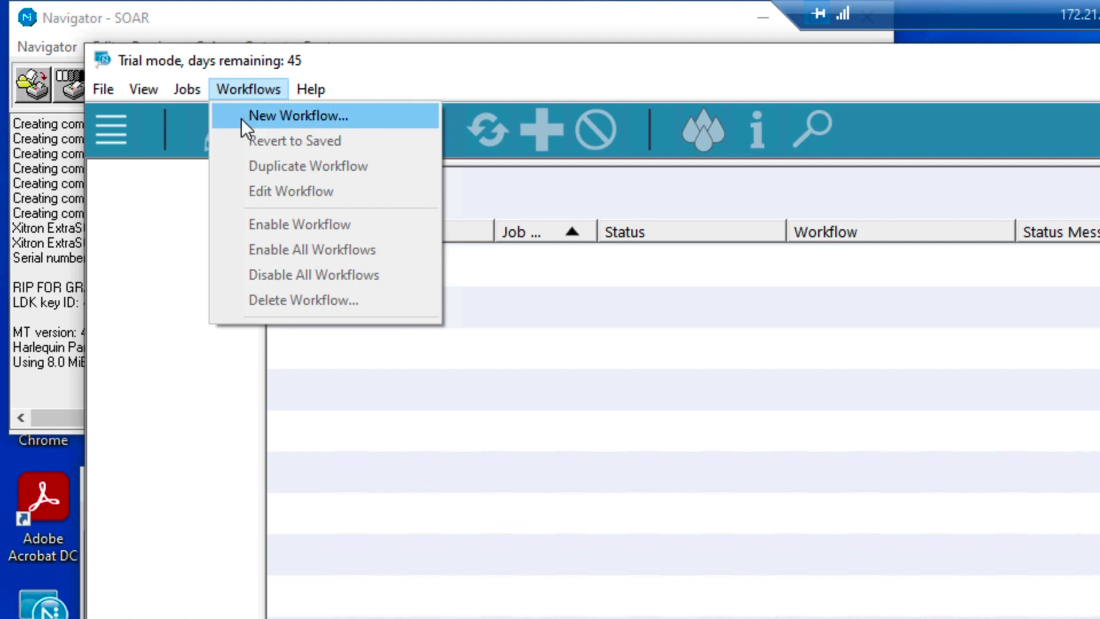
{"action": "left_click", "coordinate": [242, 118]}
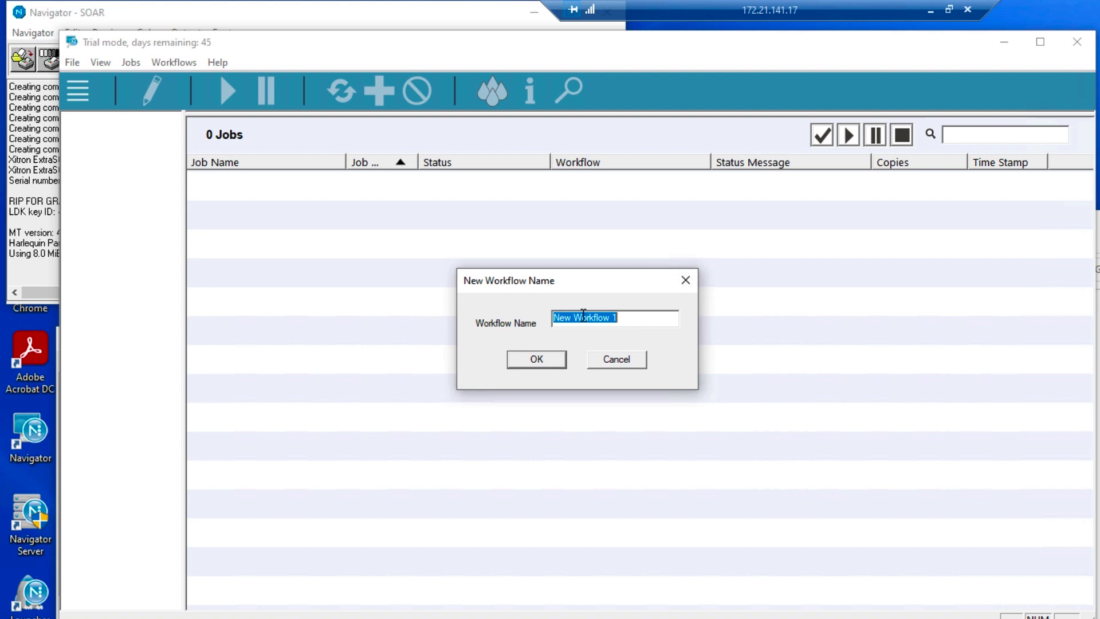
{"action": "type", "text": "2540 dpi_150 LPI"}
{"action": "left_click", "coordinate": [560, 361]}
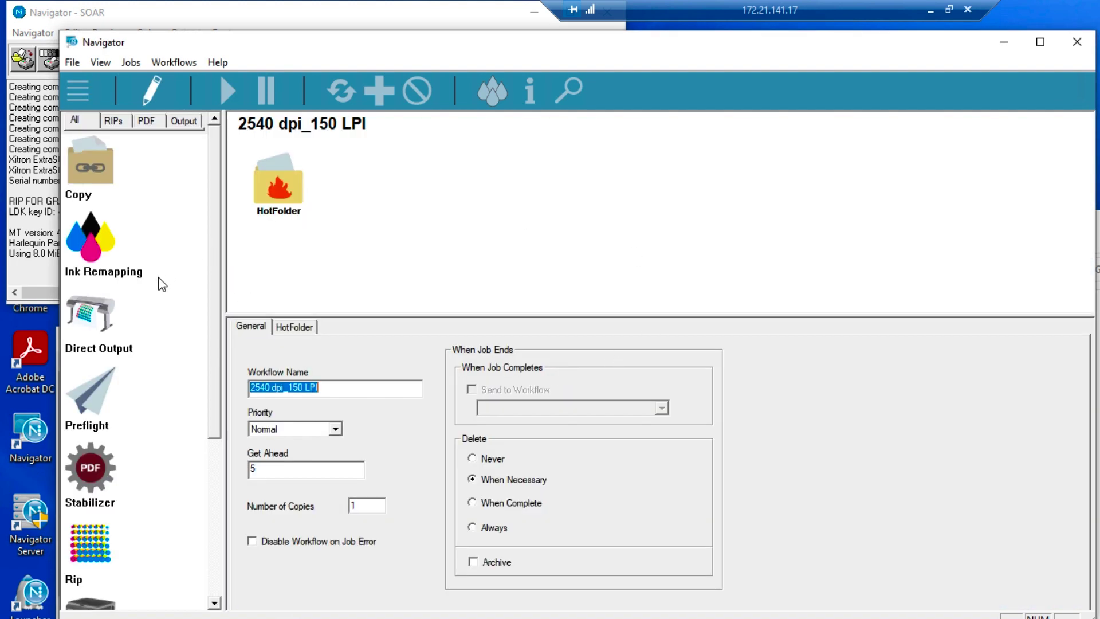
- Add a Rip step after the HotFolder, then a Rip Output step after the Rip
{"action": "scroll", "coordinate": [155, 387], "scroll_direction": "down", "scroll_amount": 2}
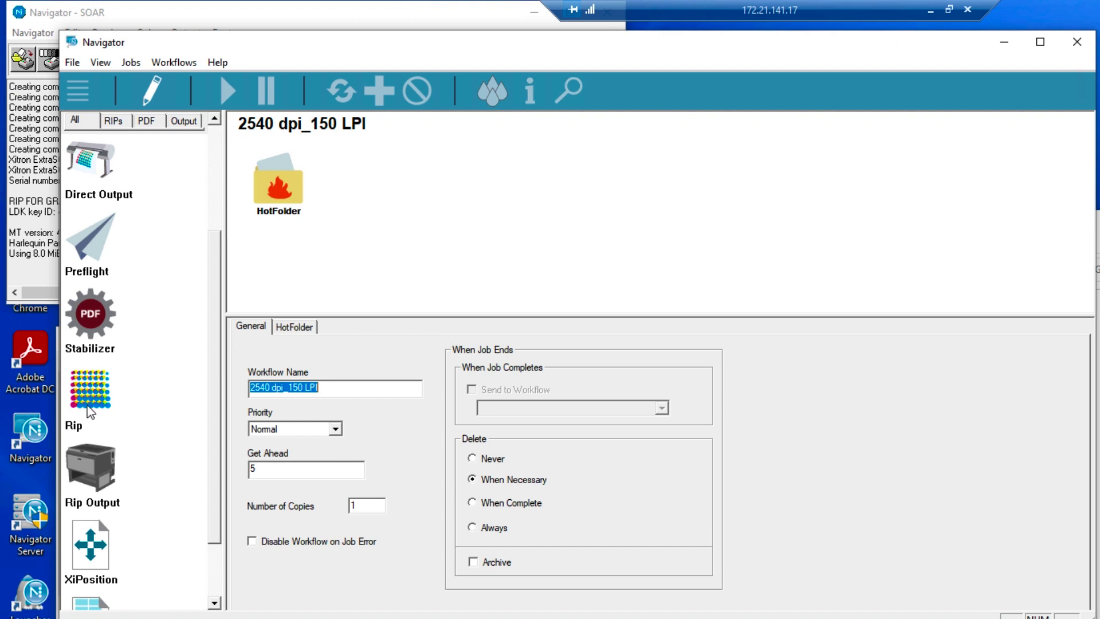
{"action": "left_click_drag", "start_coordinate": [99, 390], "coordinate": [383, 200]}
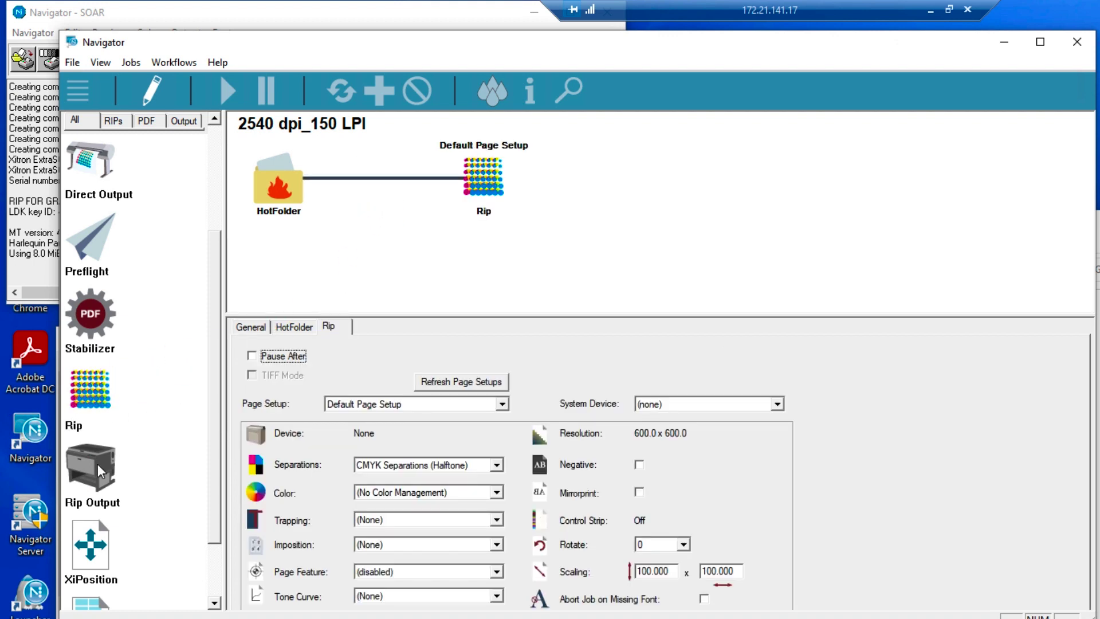
{"action": "left_click_drag", "start_coordinate": [98, 471], "coordinate": [600, 172]}
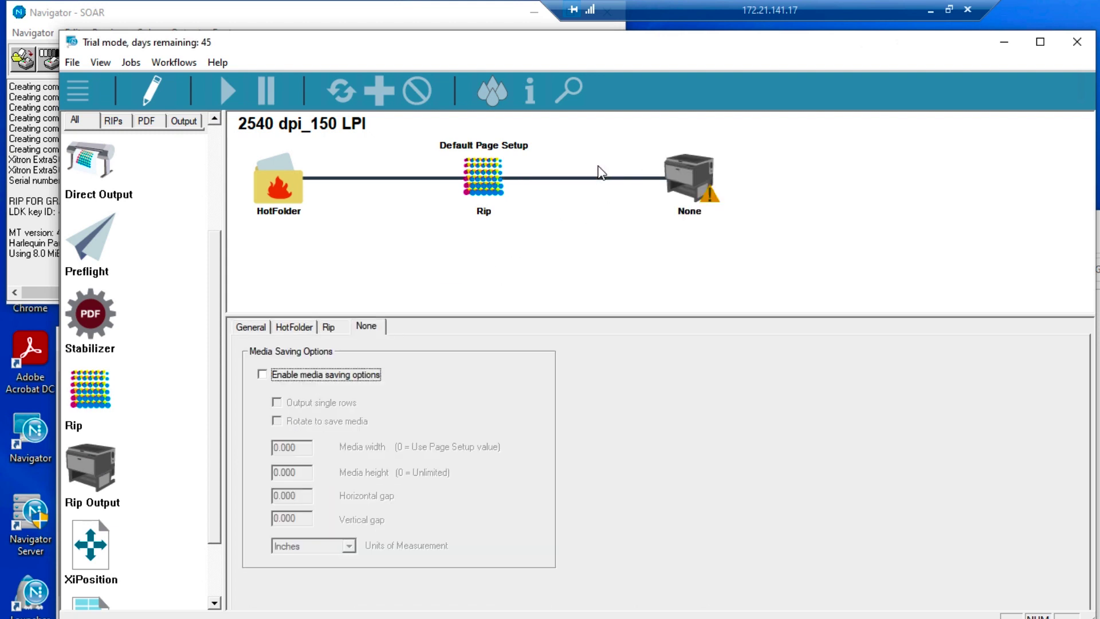
- Exit the workflow editor and select 2540 dpi_150 LPI to display its diagram
{"action": "left_click", "coordinate": [157, 88]}
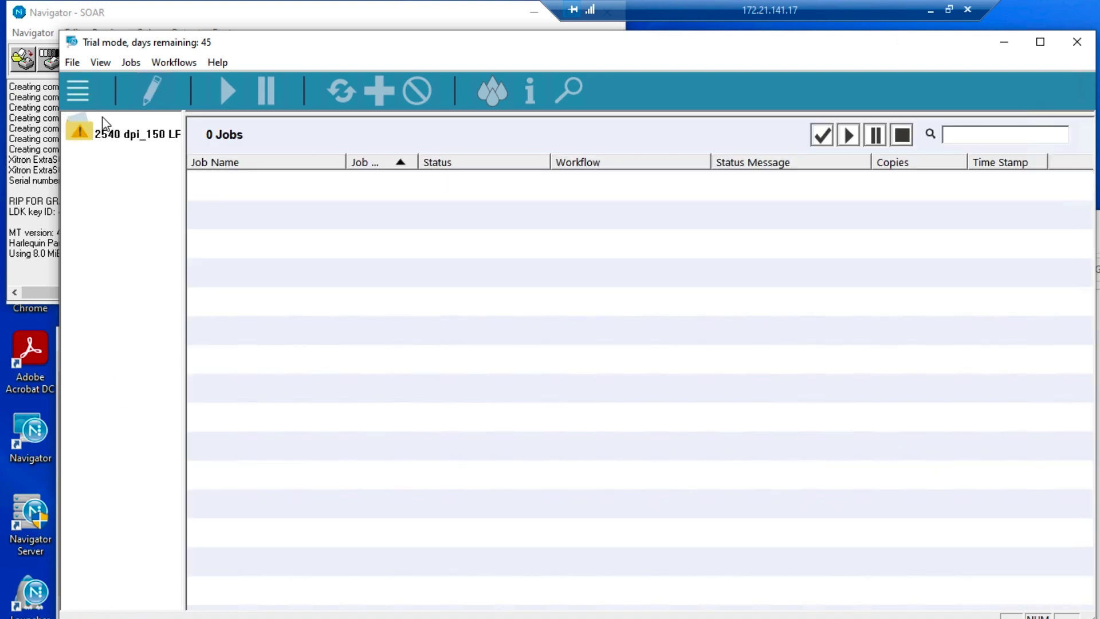
{"action": "left_click", "coordinate": [103, 135]}
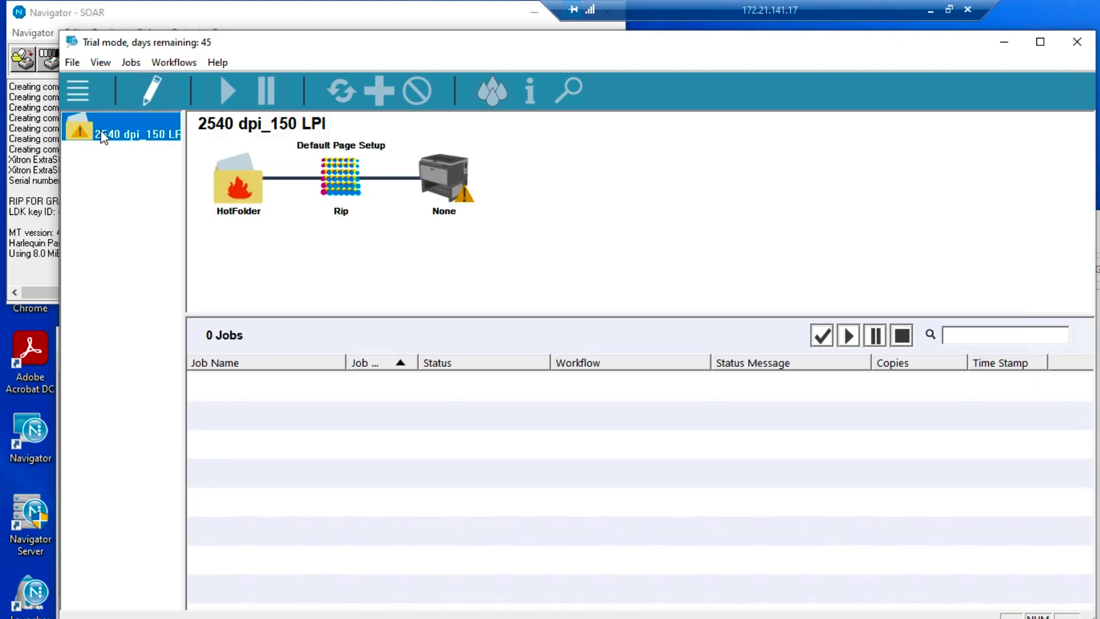